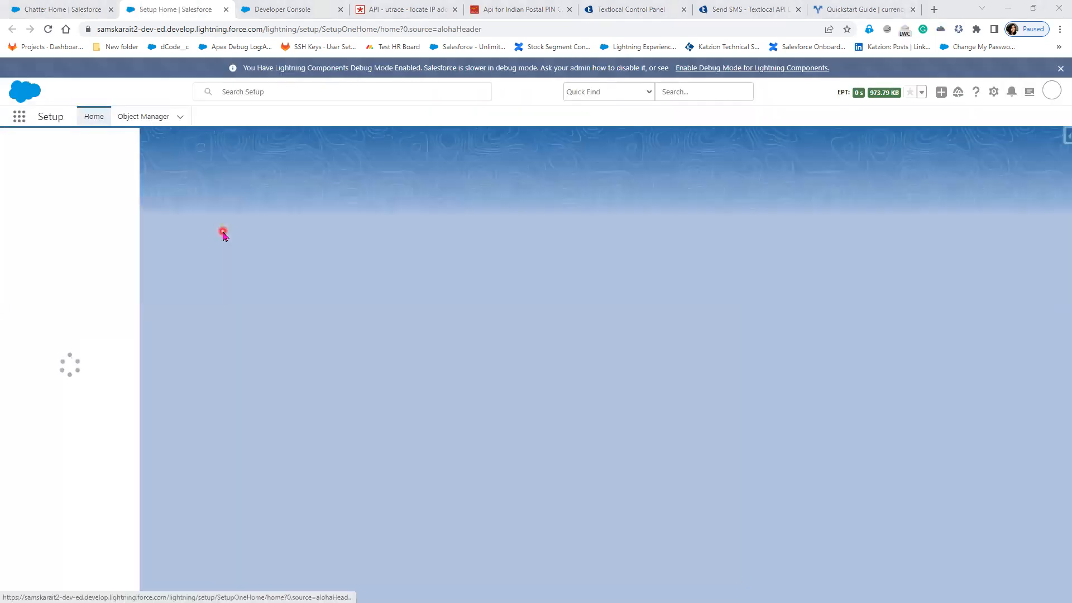
- Search Setup for "Remote" and open Remote Site Settings
click(75, 145)
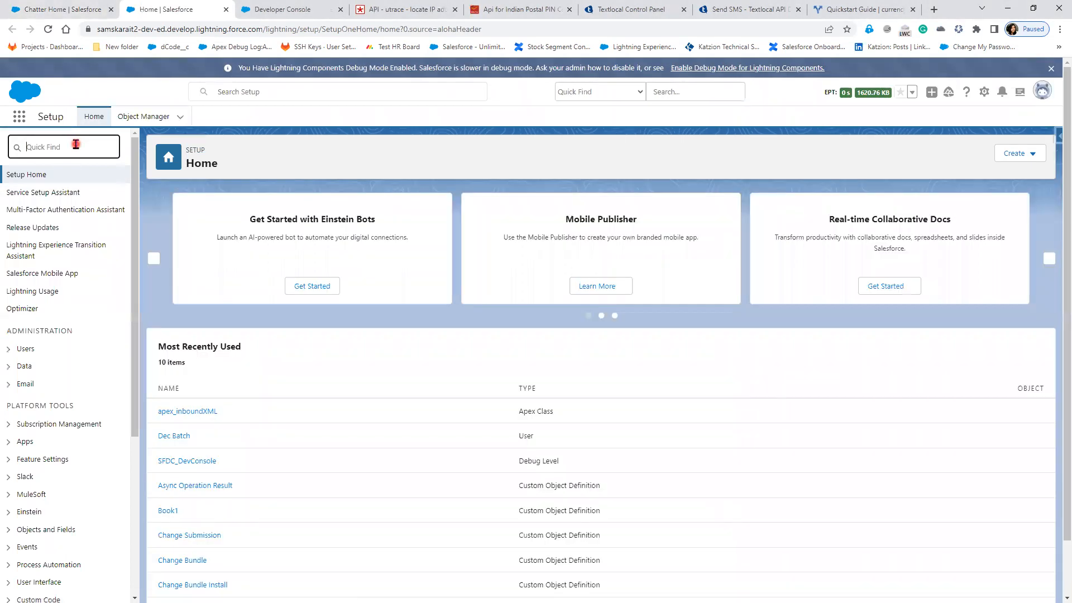
text(Rem)
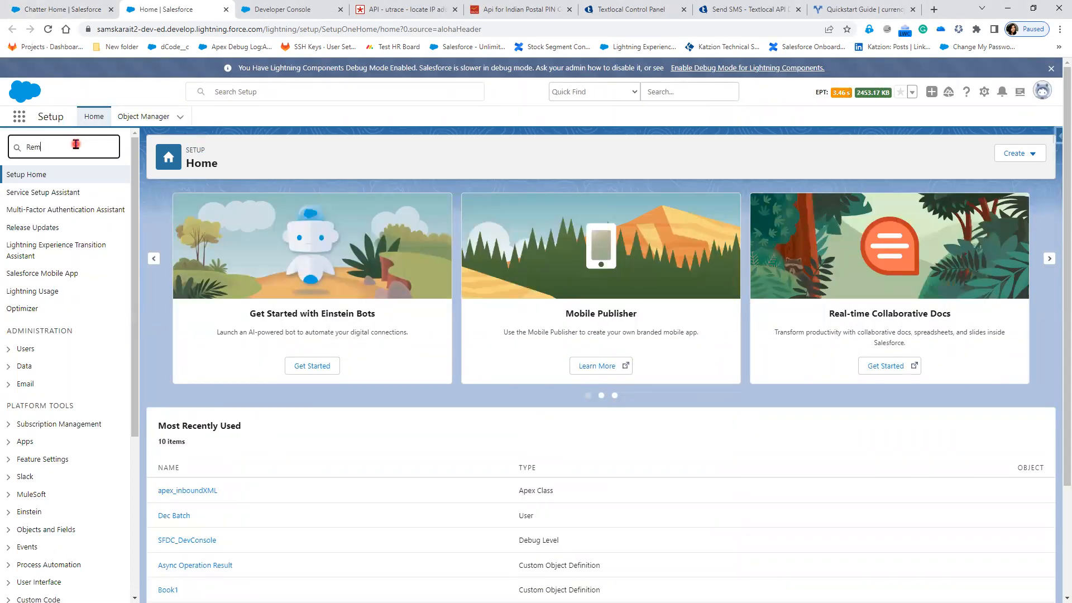
text(ote)
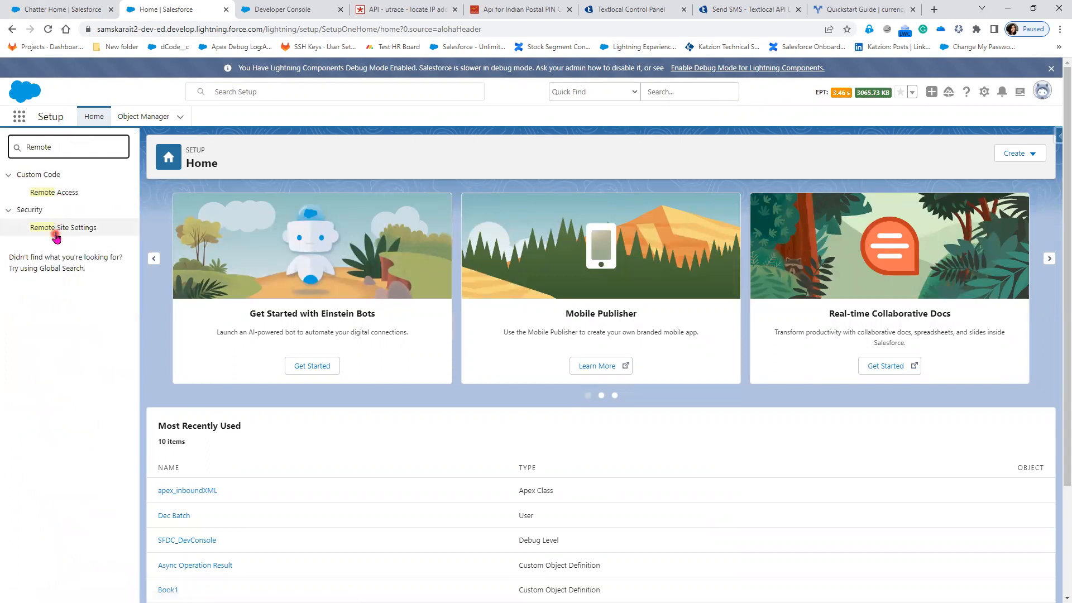
click(56, 232)
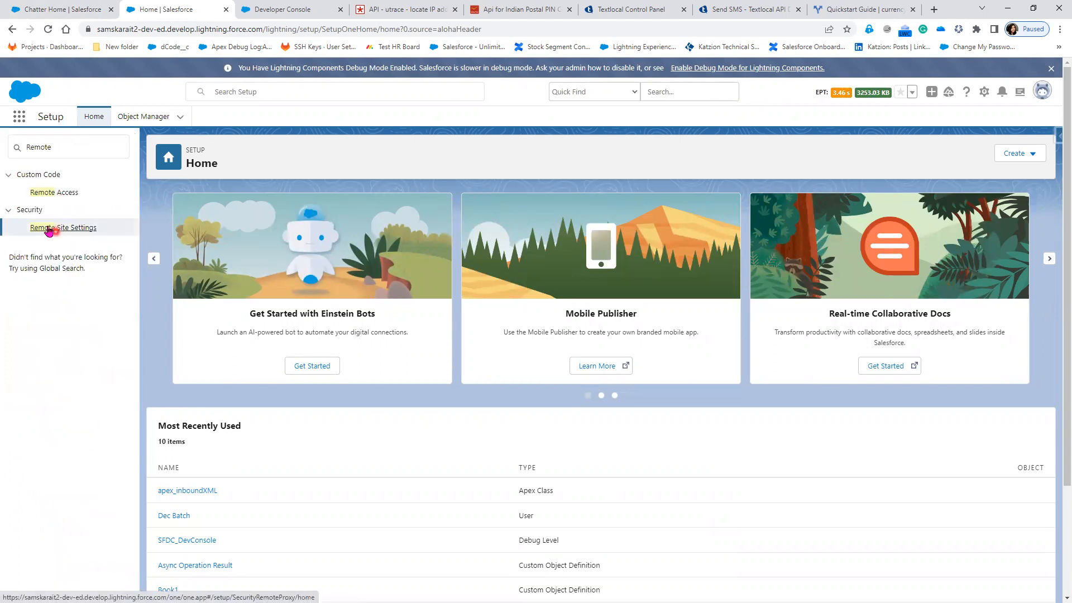
click(42, 226)
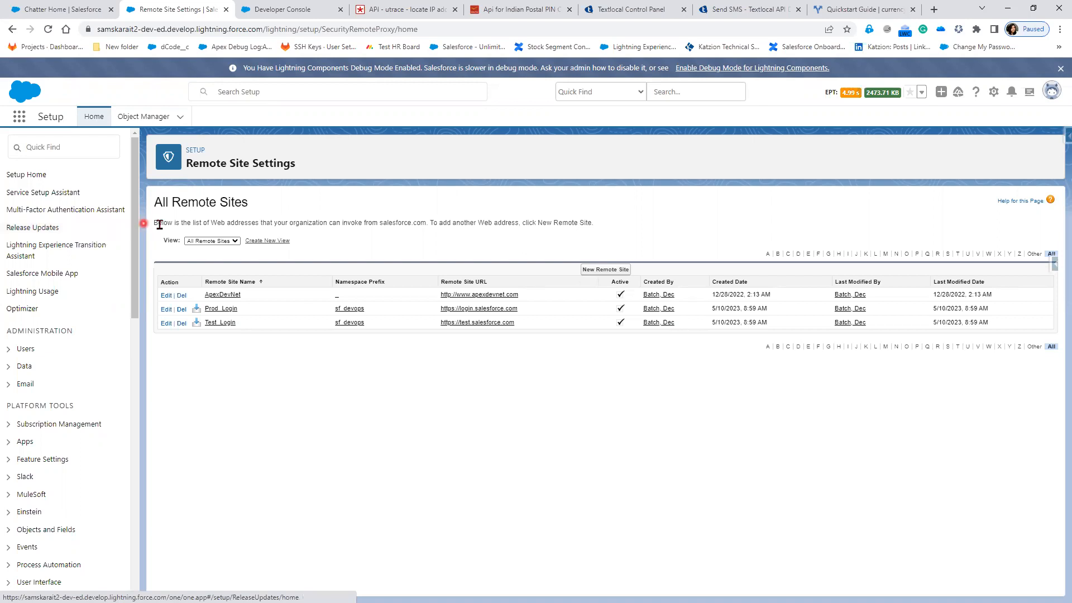
- Open a new remote site form and review its fields, including the Disable Protocol Security option
drag(163, 222, 409, 239)
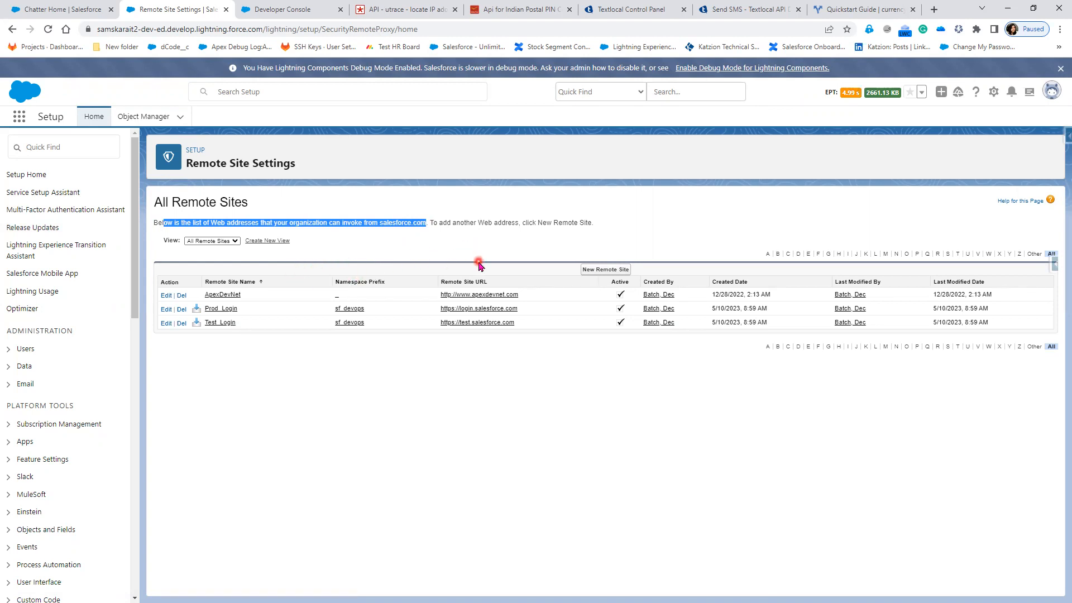
click(613, 272)
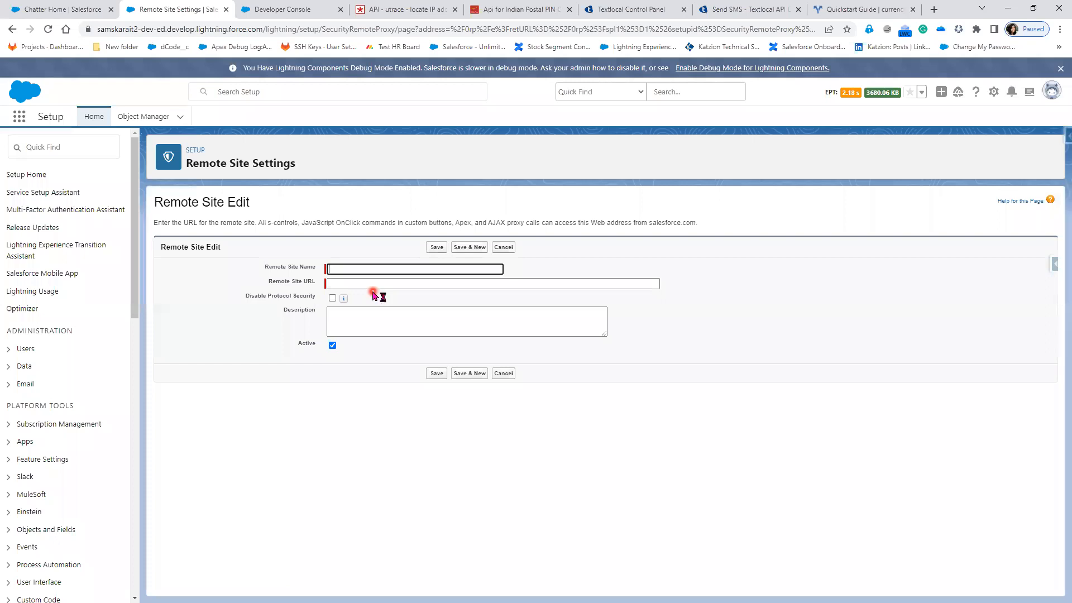
drag(249, 301, 315, 307)
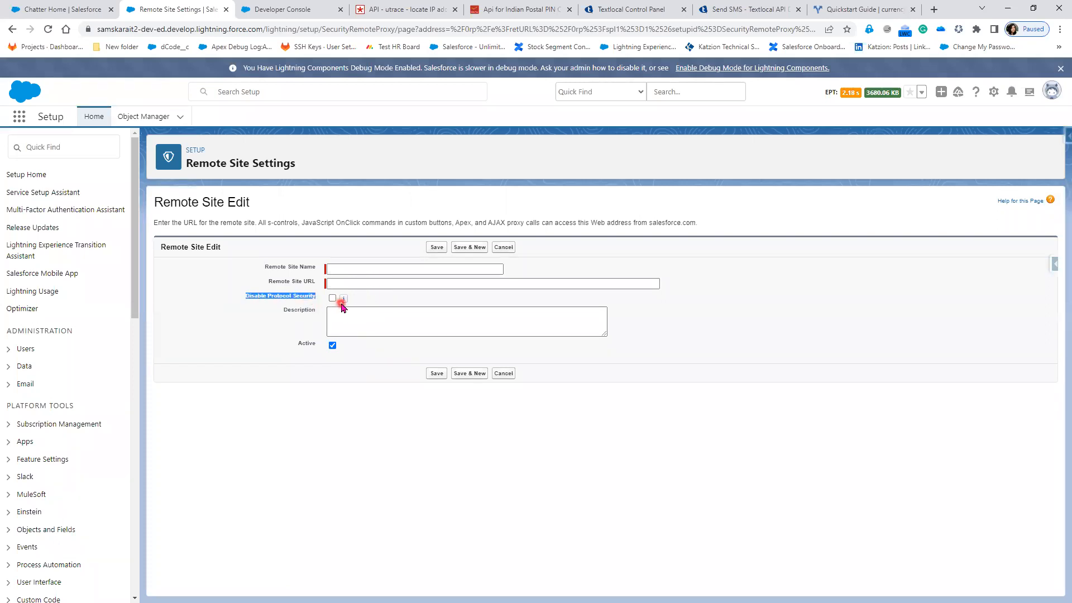
mouse_move(345, 302)
click(252, 343)
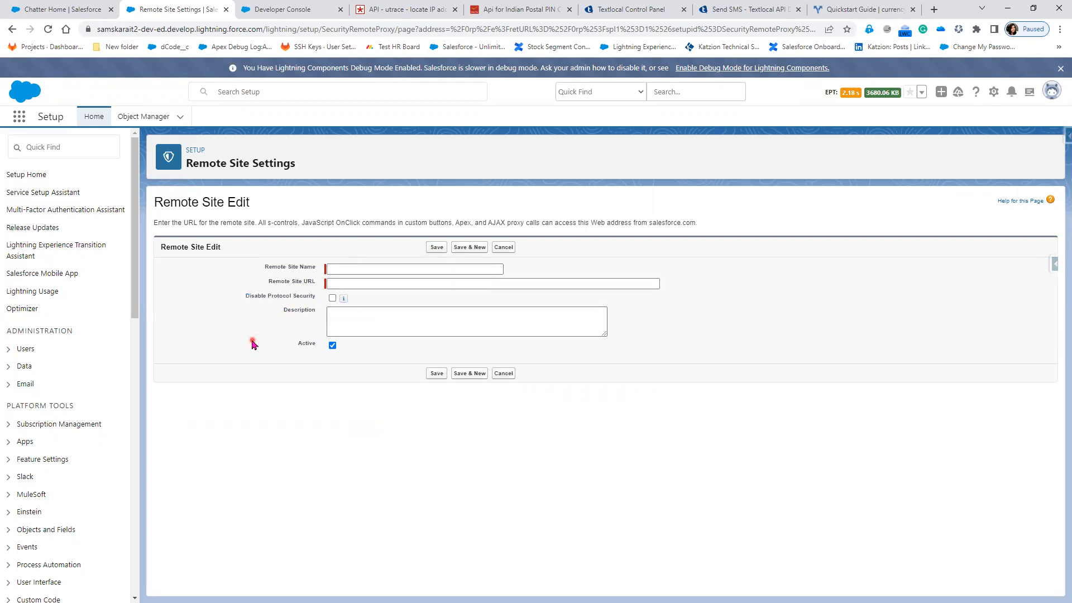
click(348, 285)
- Switch to the PowerPoint slide show and advance to the first bullet of the Use Case slide
key(alt+Tab)
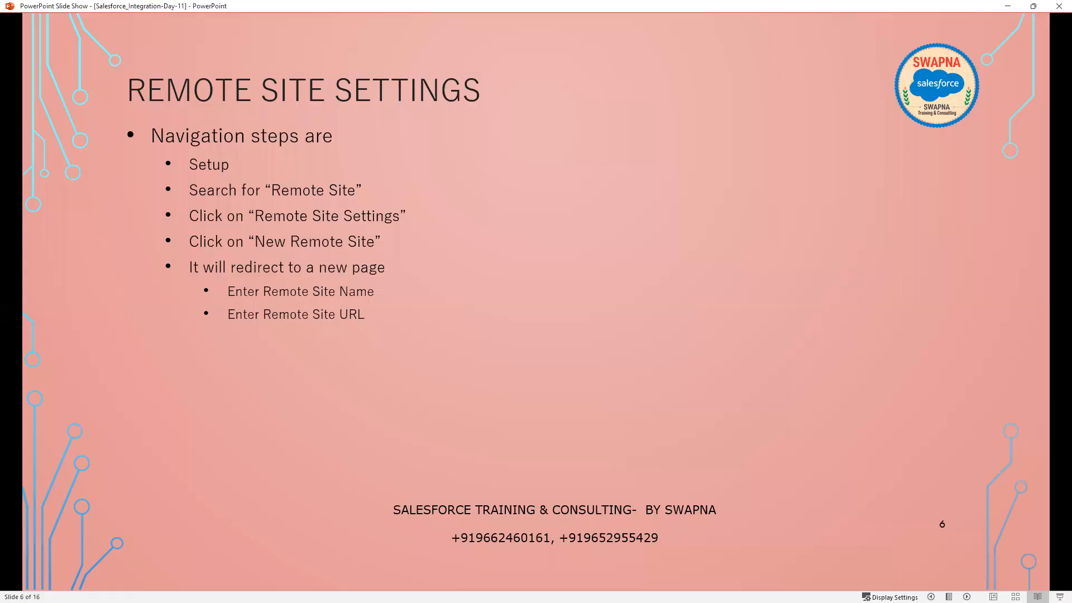
click(301, 402)
click(301, 402)
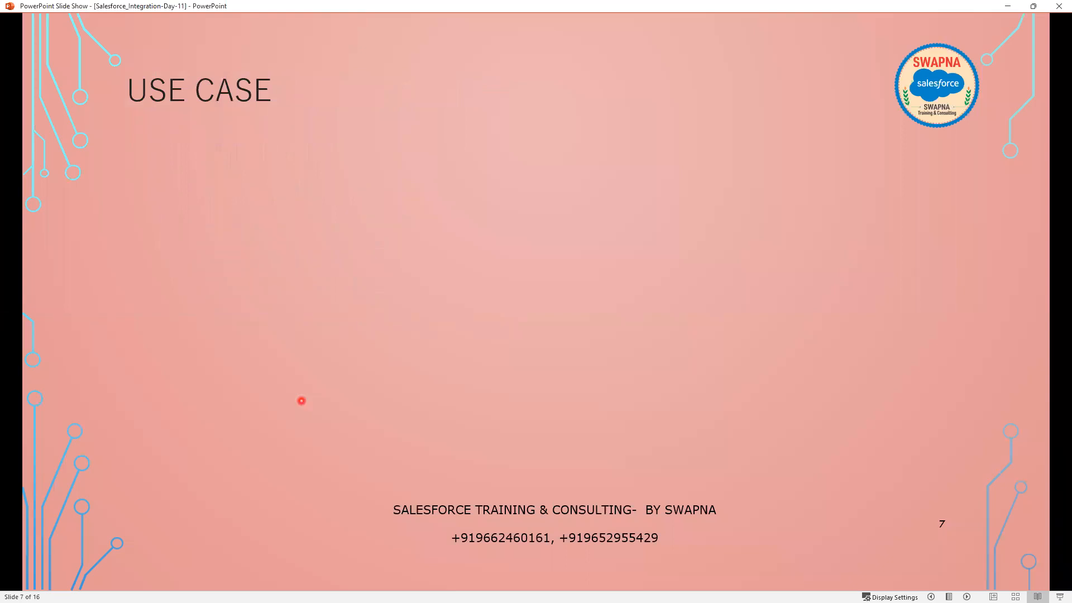
click(302, 401)
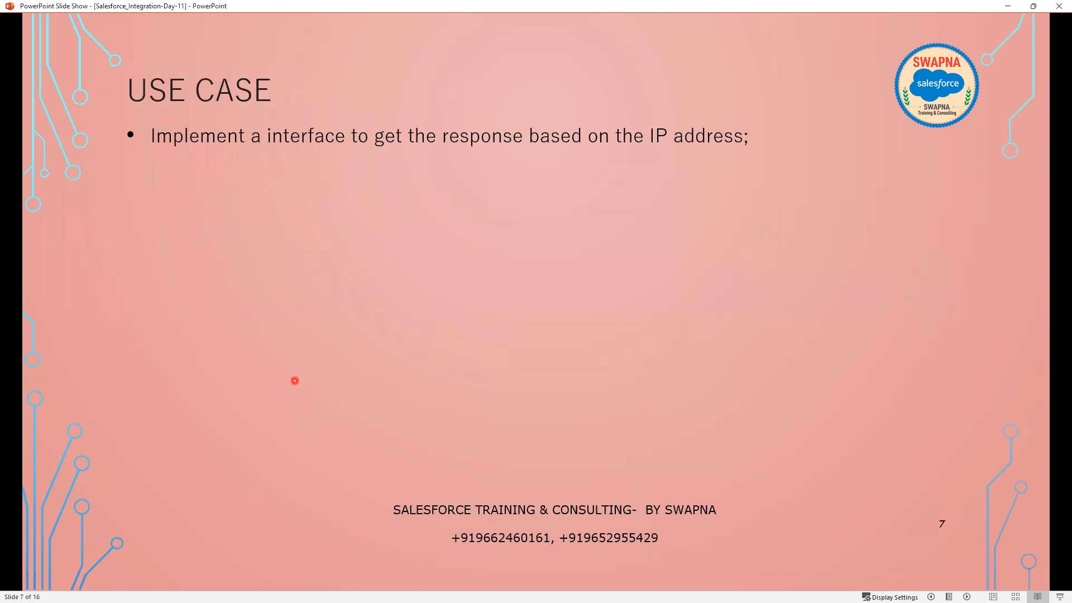
- Return to Salesforce Setup in the browser, search for "login" and open Login History
key(alt+Tab)
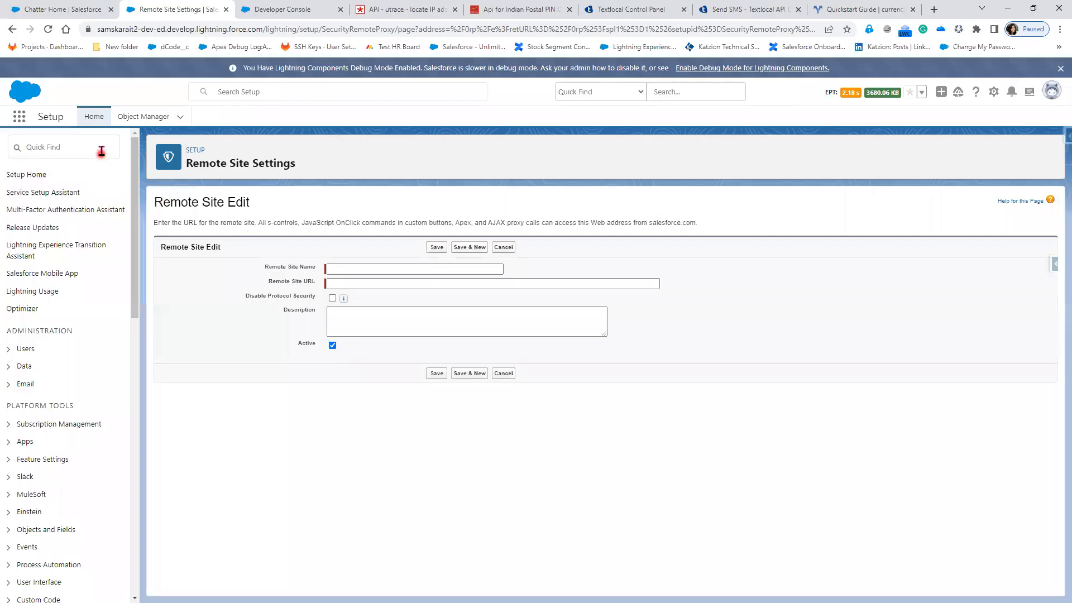
click(102, 151)
text(lo)
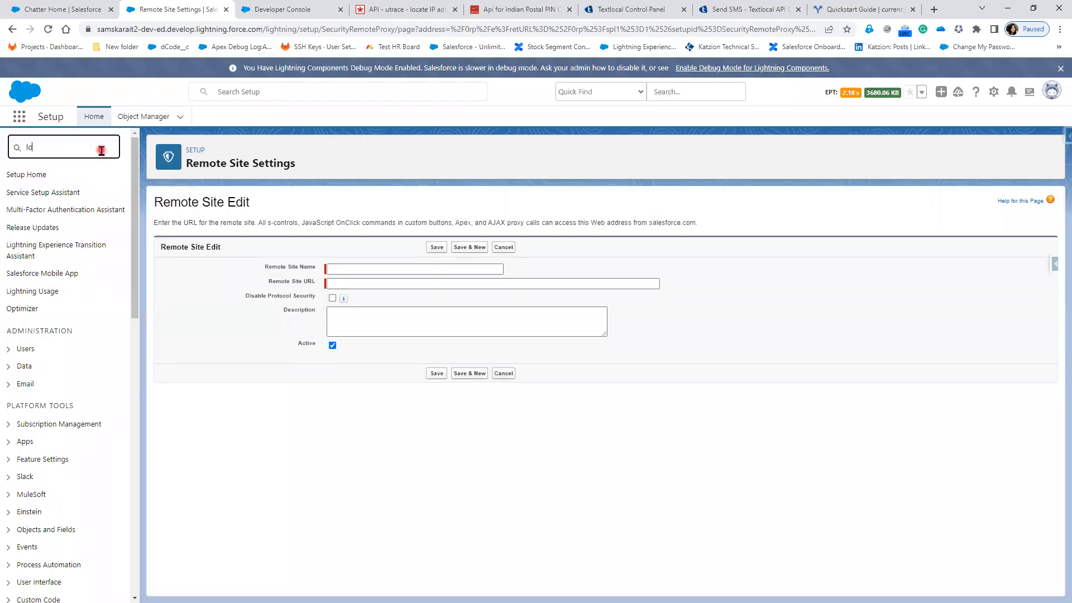
text(gin)
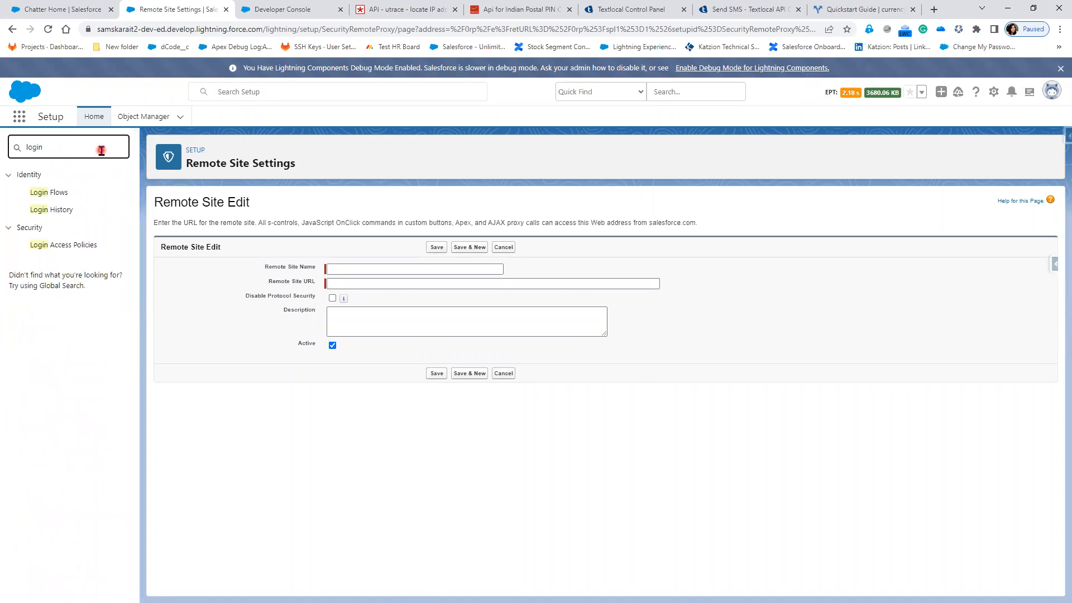
click(61, 215)
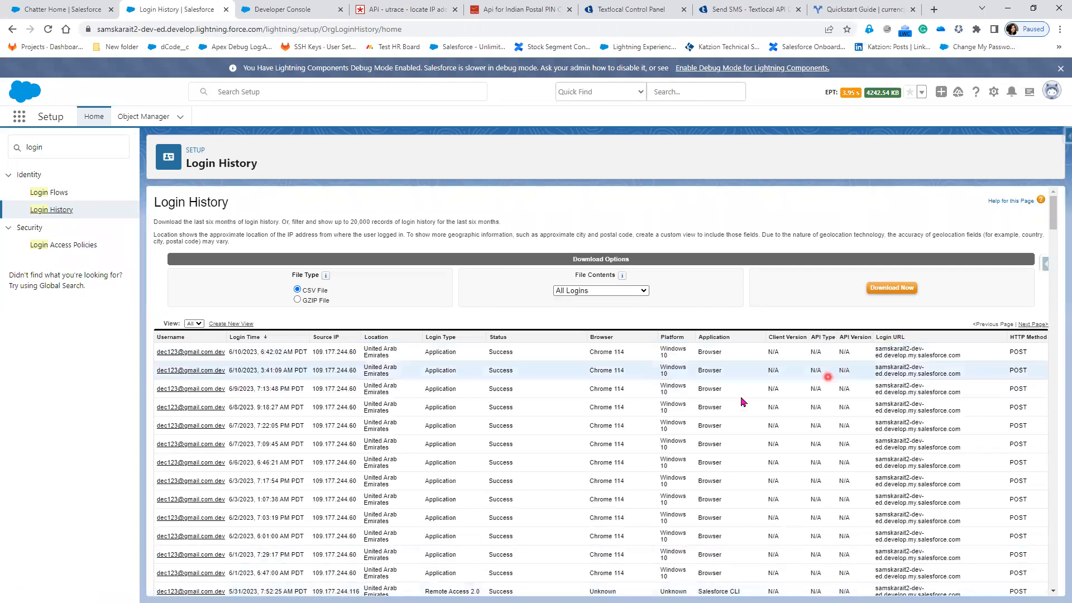
- Examine the different source IP addresses and their locations across the Login History entries
scroll(806, 490, down, 2)
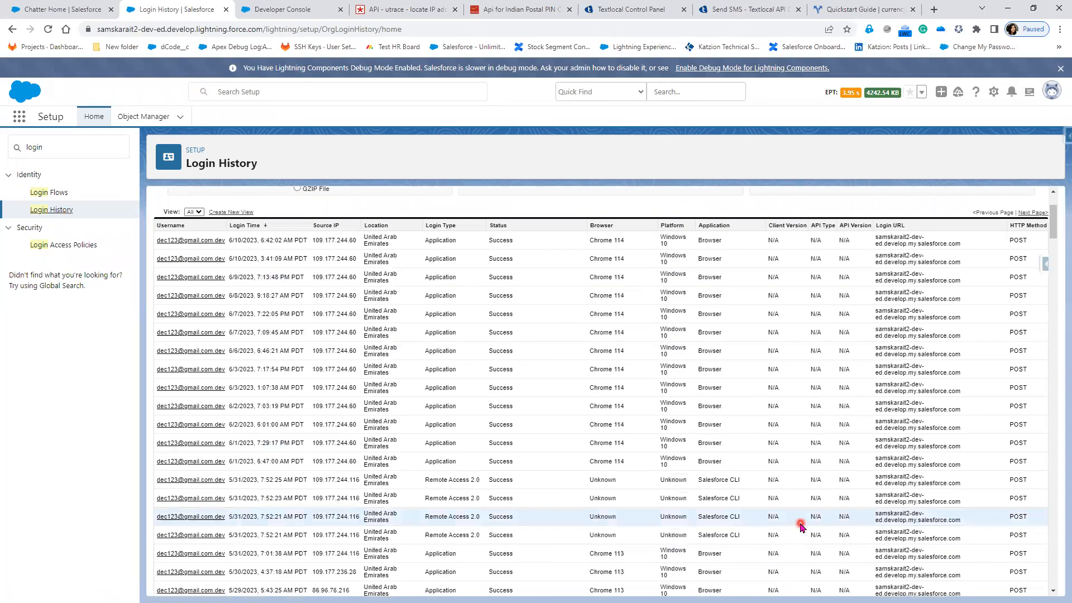
scroll(342, 304, up, 1)
drag(311, 296, 343, 296)
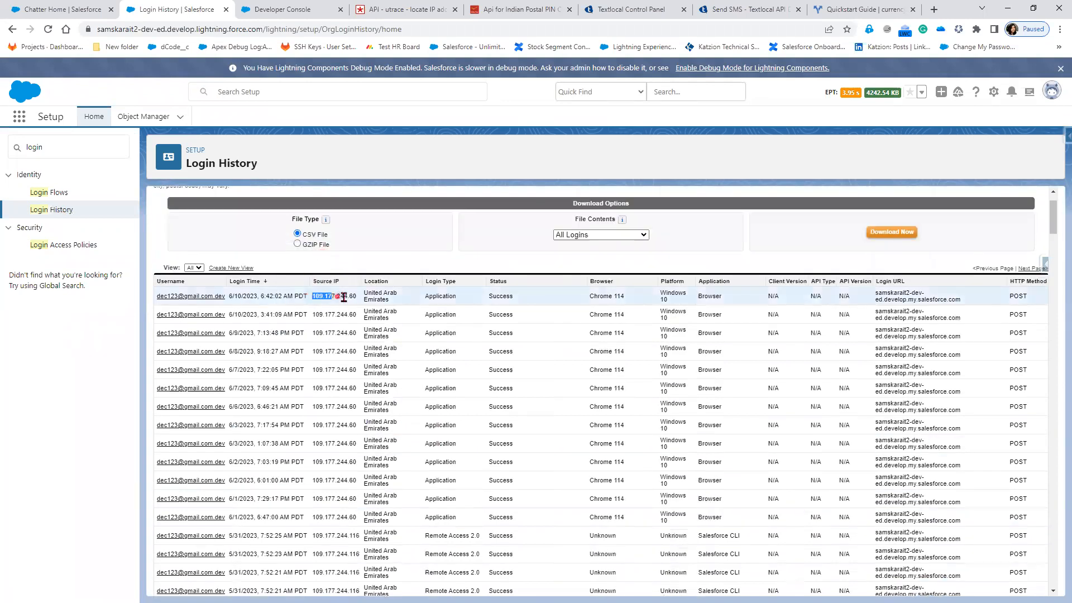
scroll(329, 430, down, 2)
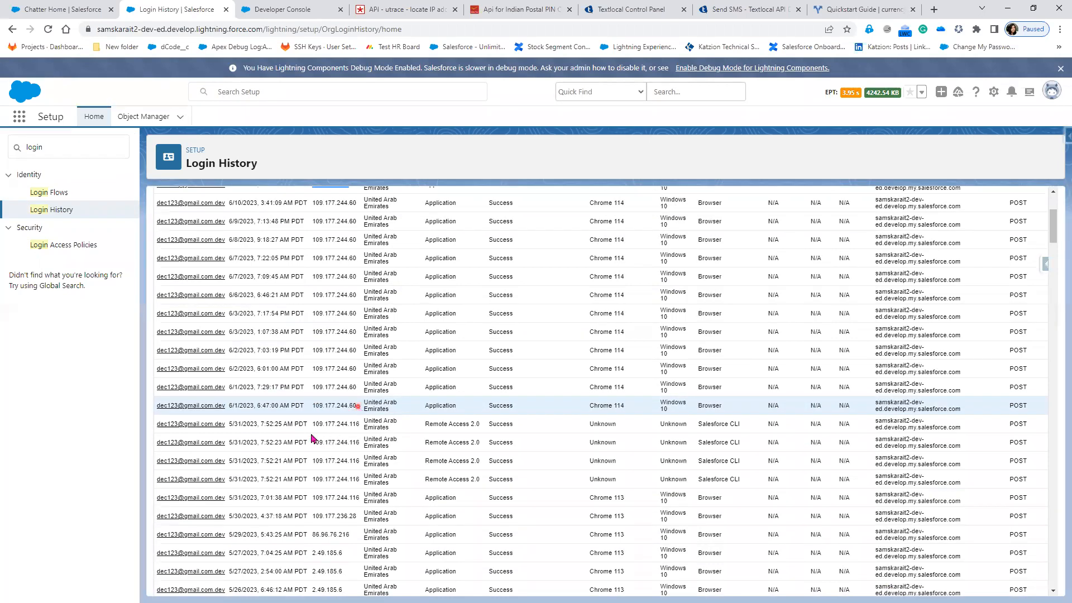
drag(312, 424, 362, 424)
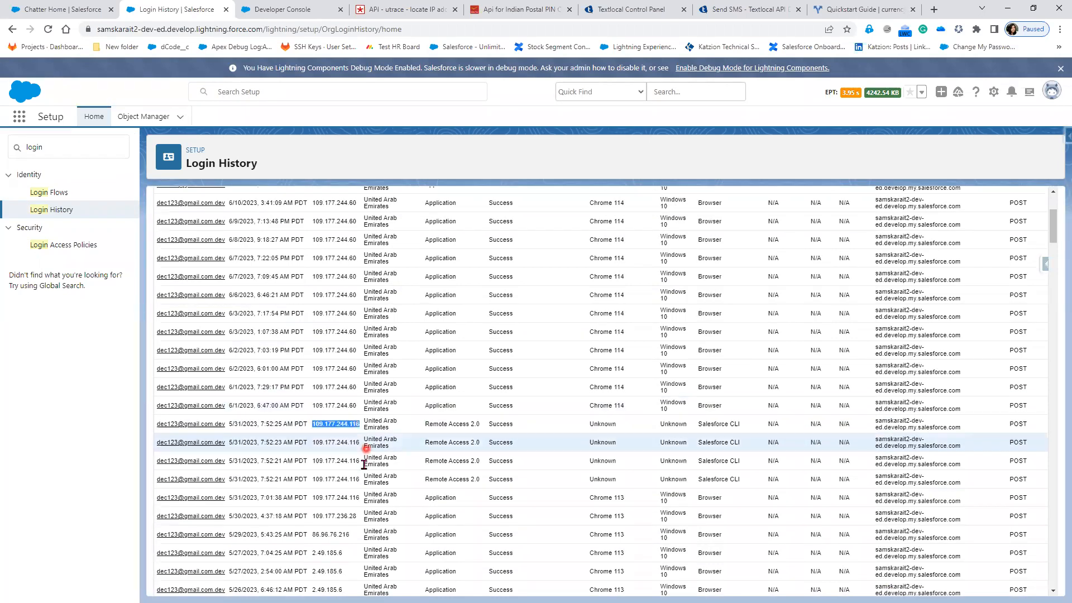
scroll(337, 436, down, 3)
drag(314, 366, 352, 373)
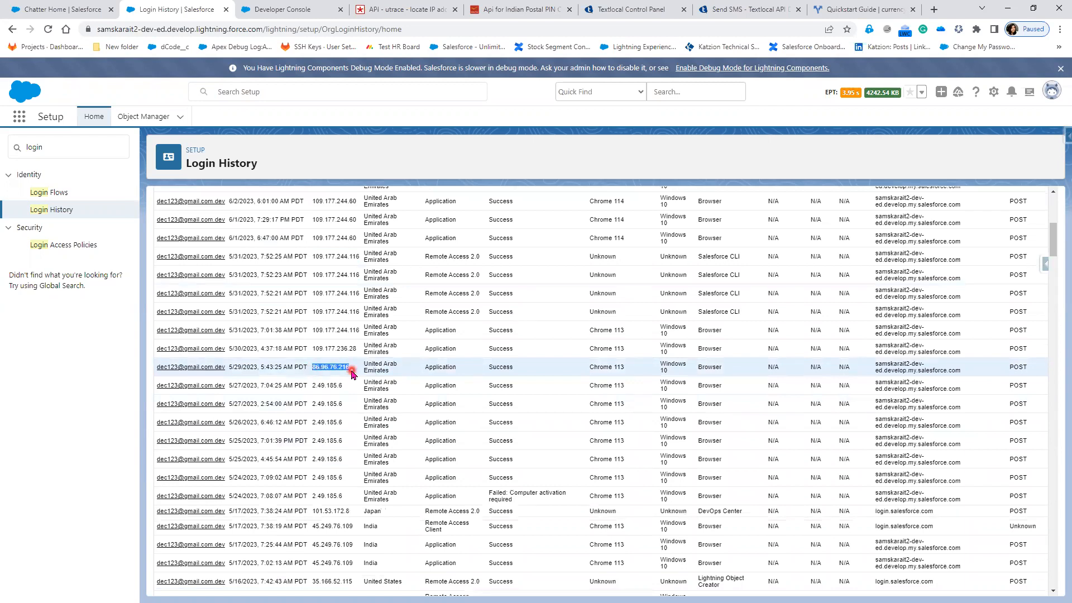
scroll(350, 394, down, 1)
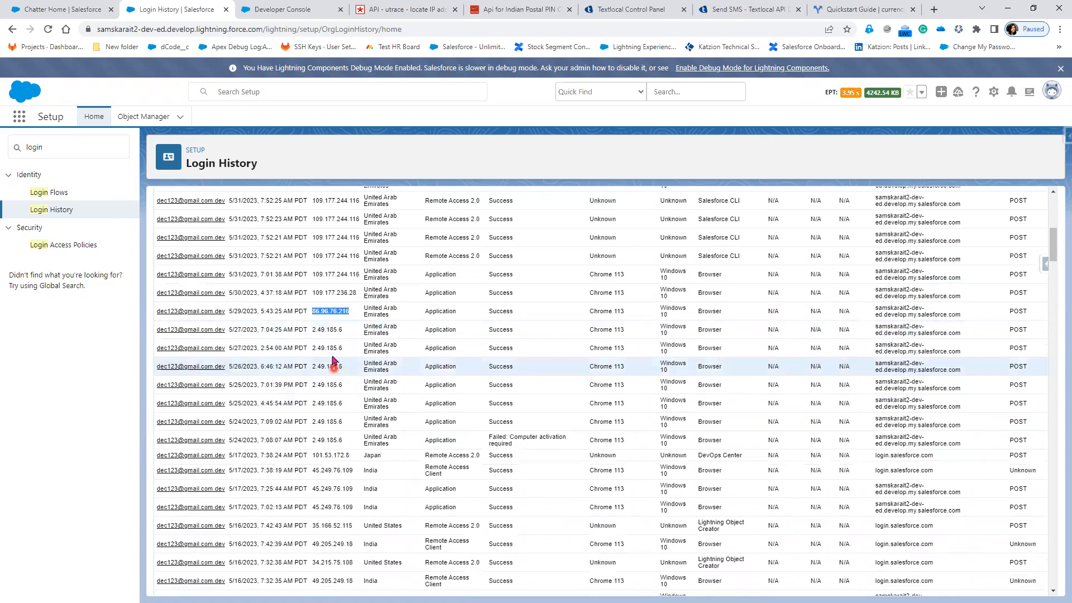
drag(310, 329, 346, 331)
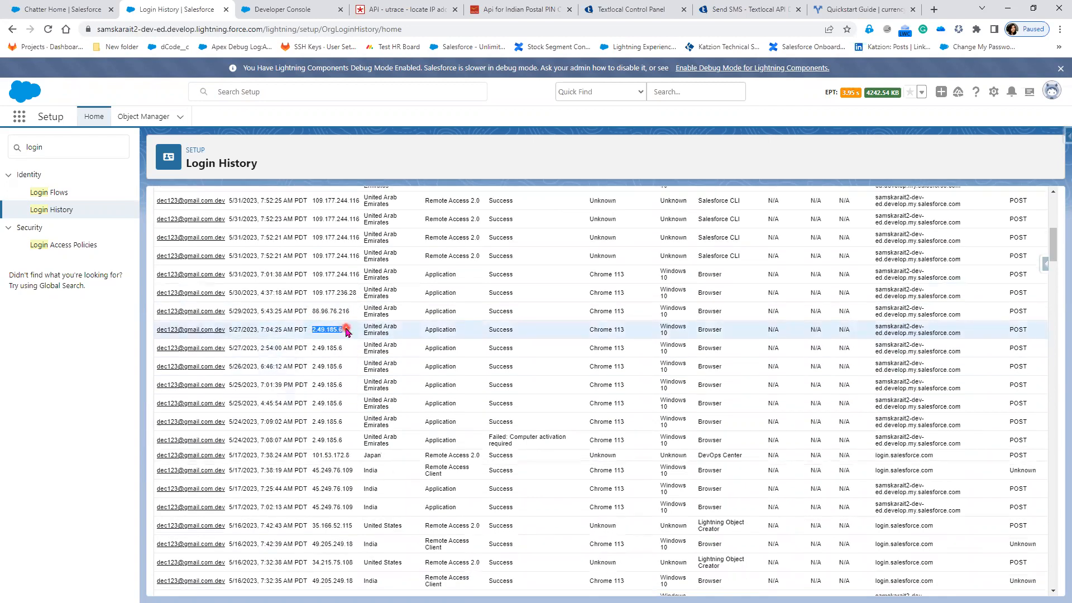
drag(310, 455, 352, 456)
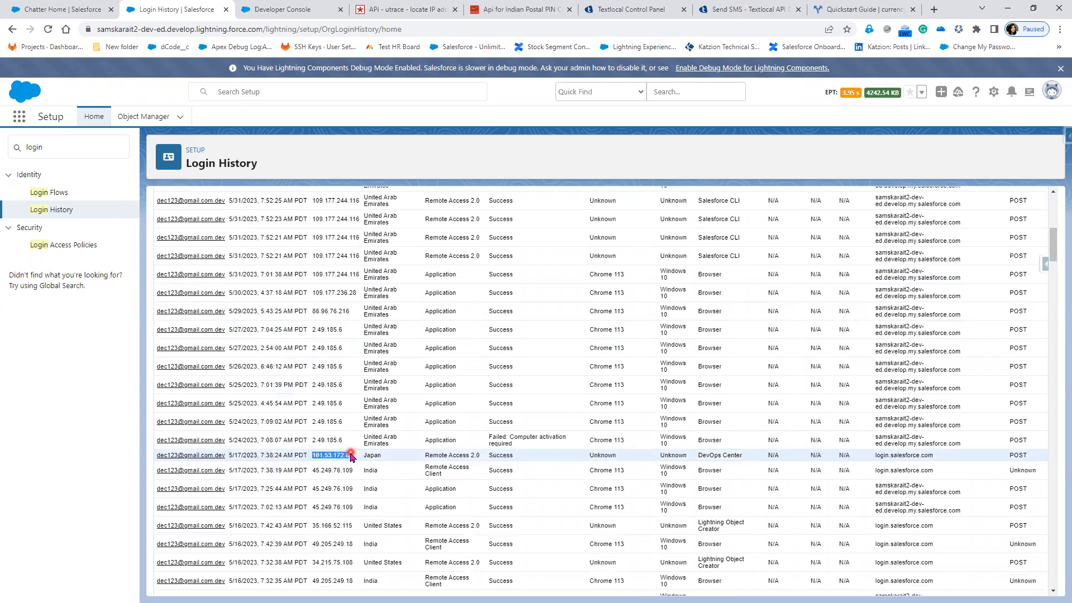
scroll(350, 456, down, 1)
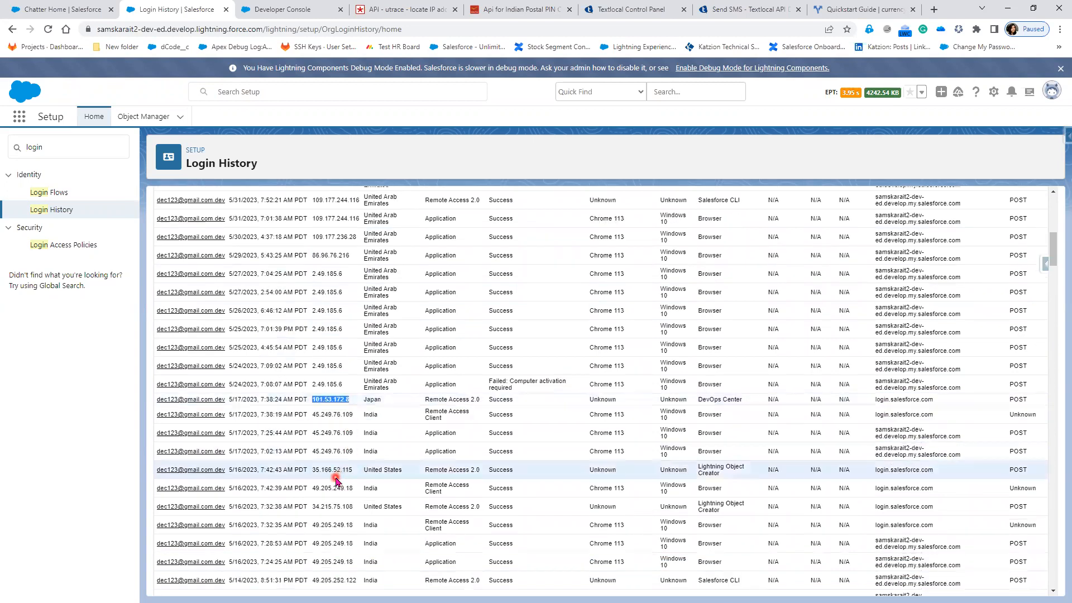
click(315, 467)
drag(316, 467, 353, 469)
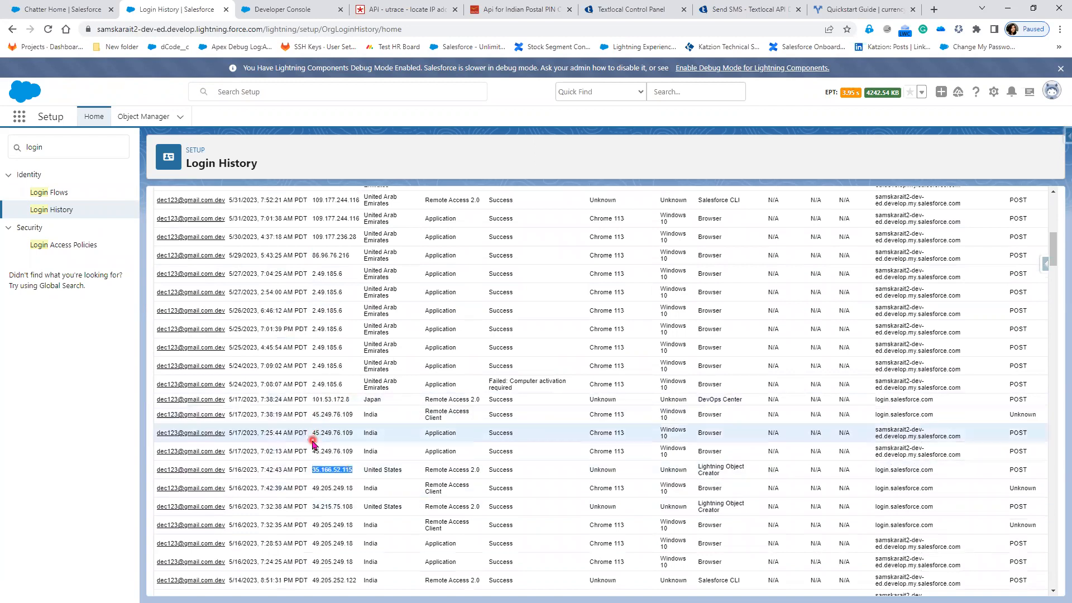
scroll(313, 444, up, 7)
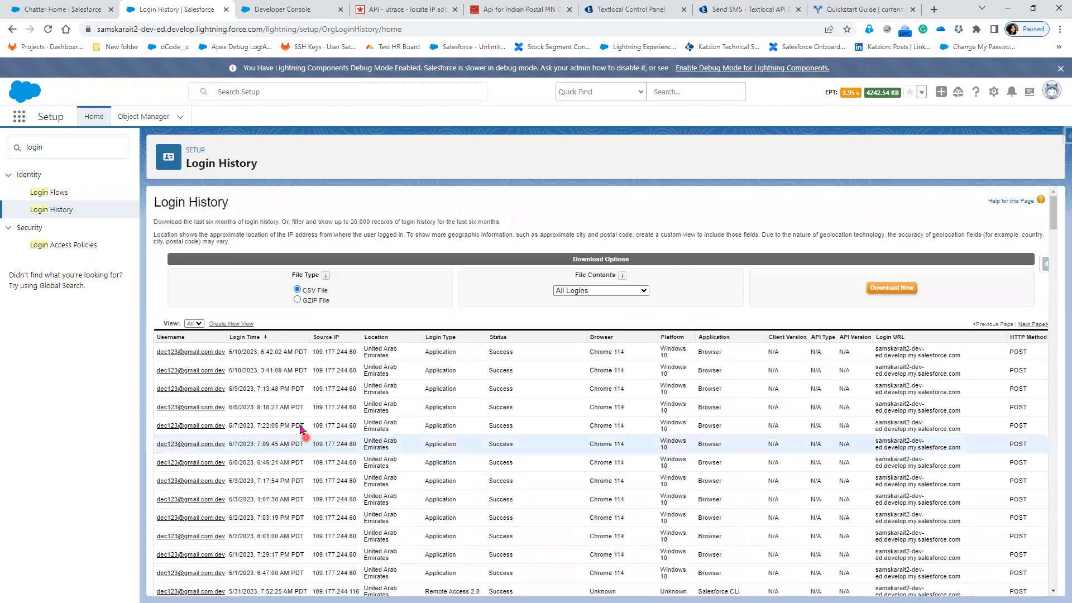
- Look at the Developer Console and the Use Case slide before switching to the new 88 document in Notepad++
click(261, 10)
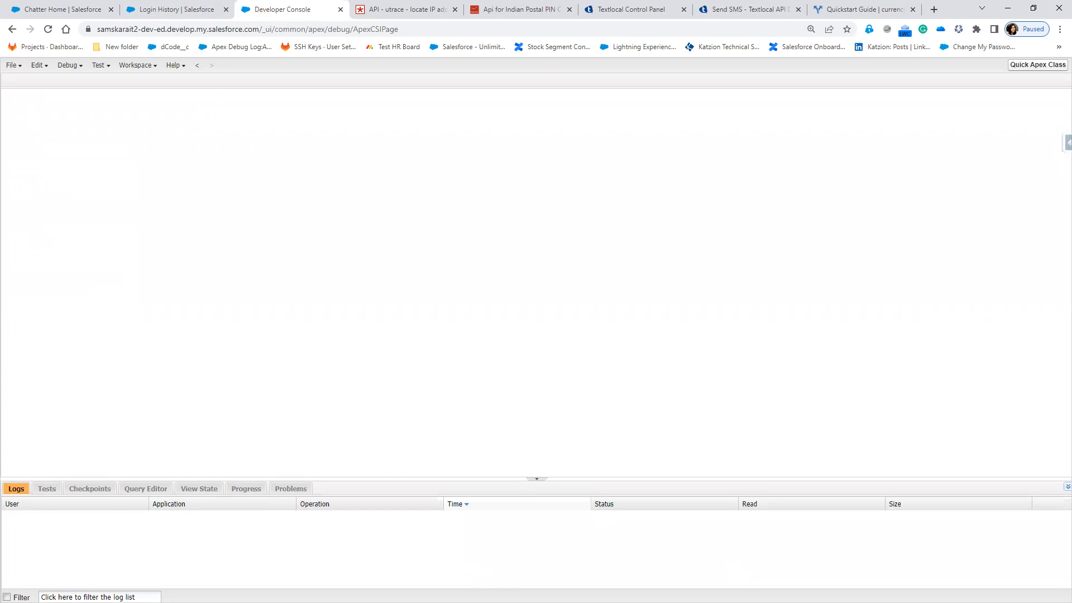
key(alt+Tab)
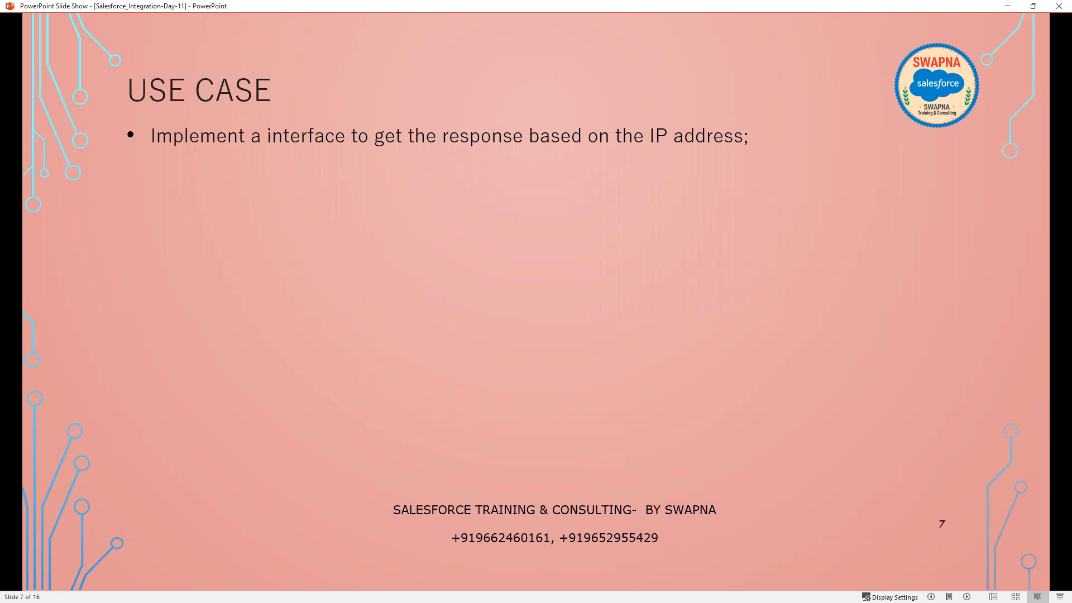
key(alt+Tab)
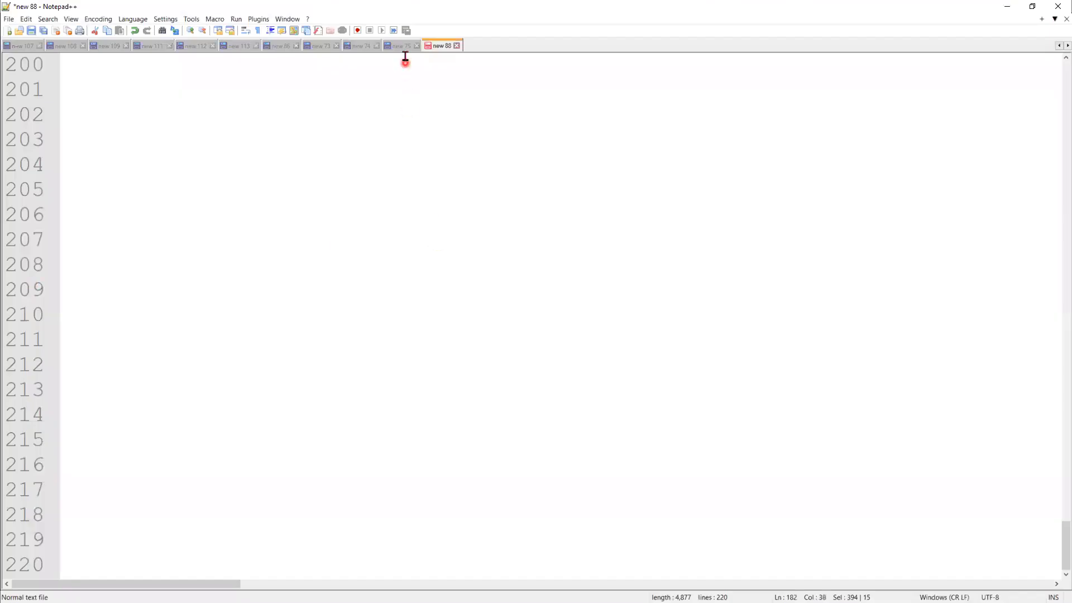